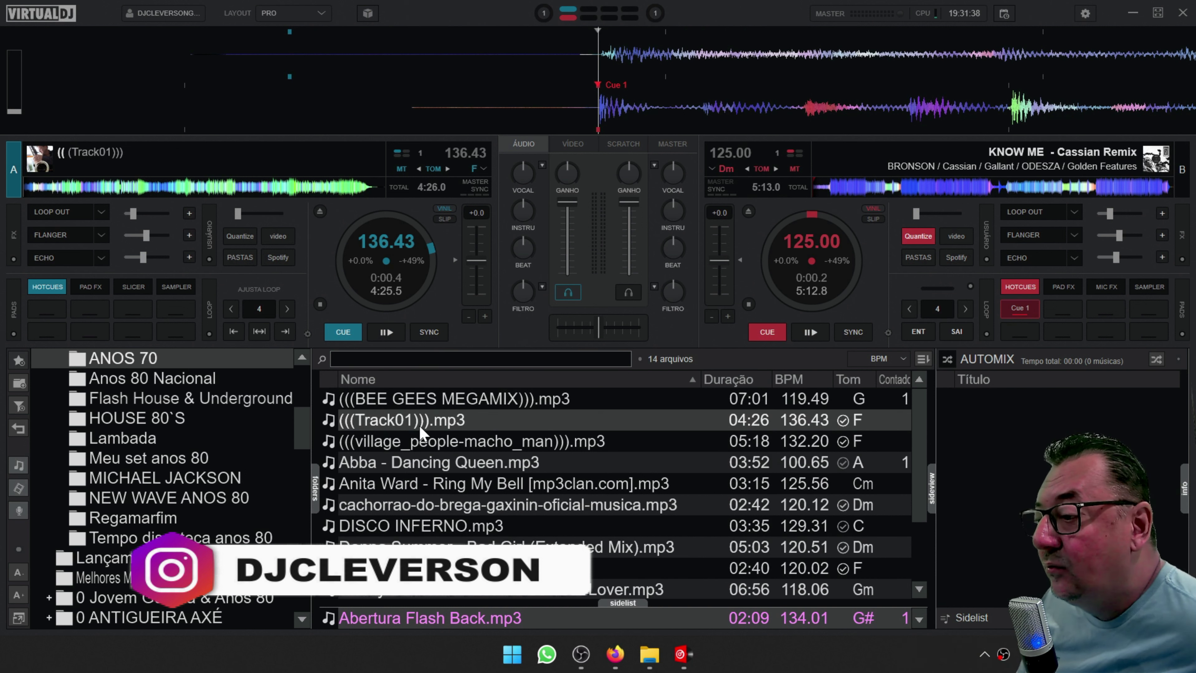
Load village_people-macho_man on deck A and replace it with Track01 to compare their displayed track information.
{"action": "left_click_drag", "start_coordinate": [425, 429], "coordinate": [101, 159]}
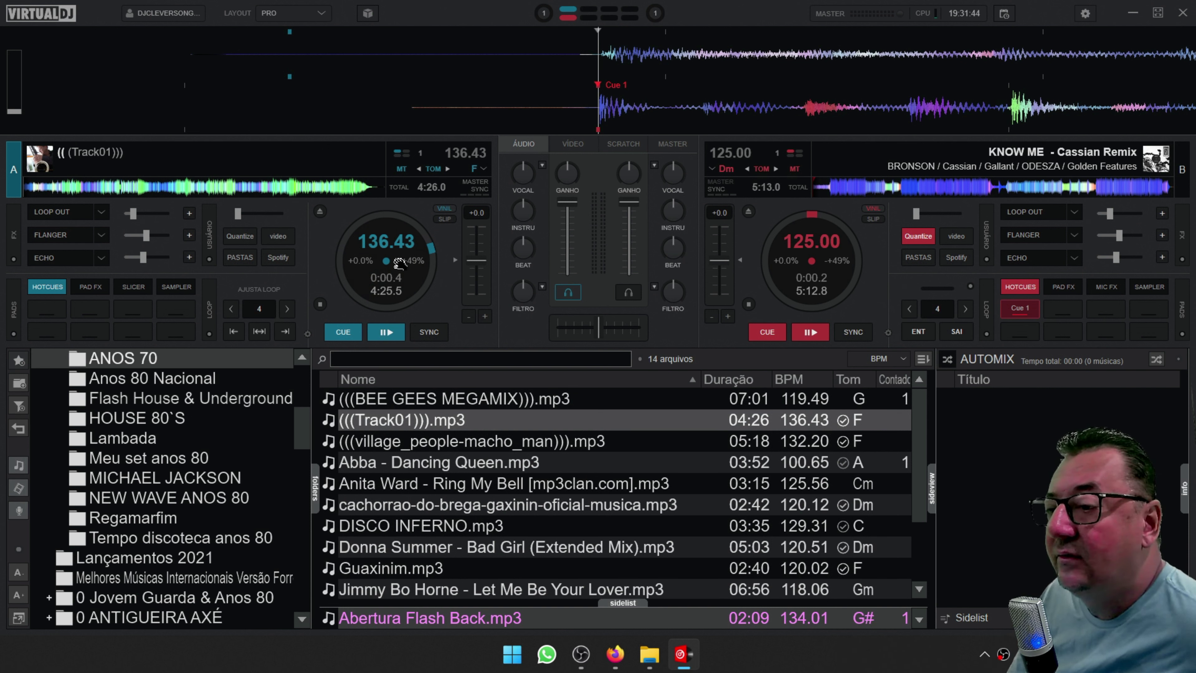
{"action": "left_click_drag", "start_coordinate": [424, 441], "coordinate": [391, 267]}
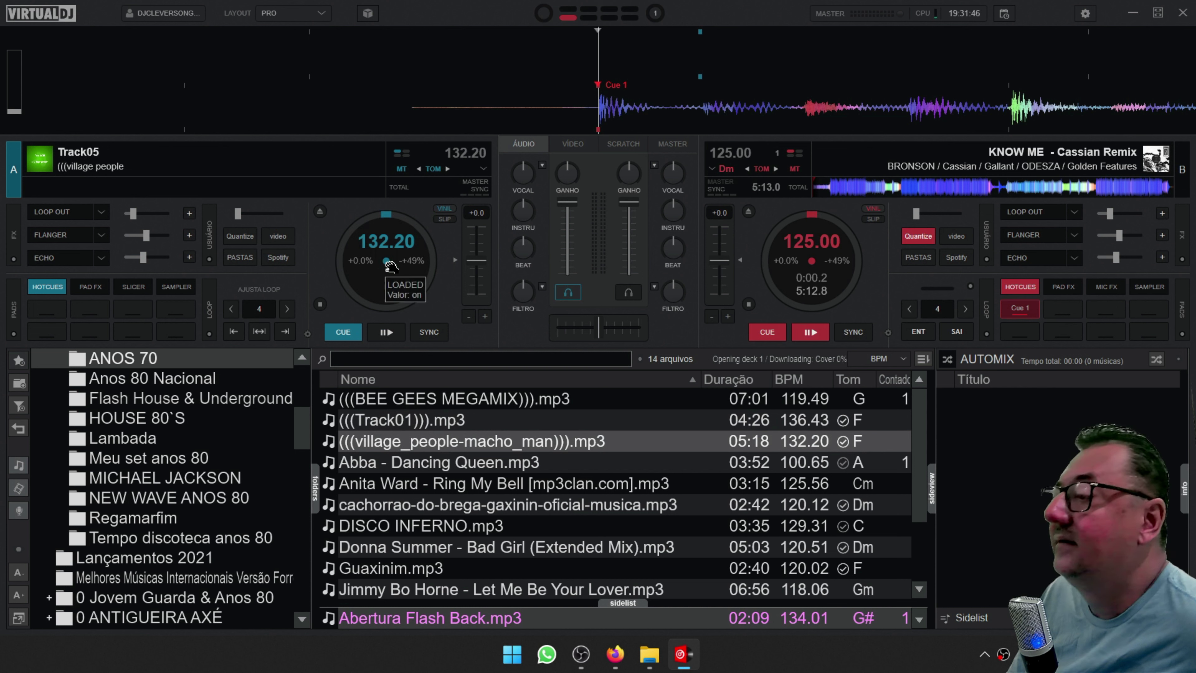
{"action": "left_click", "coordinate": [438, 462]}
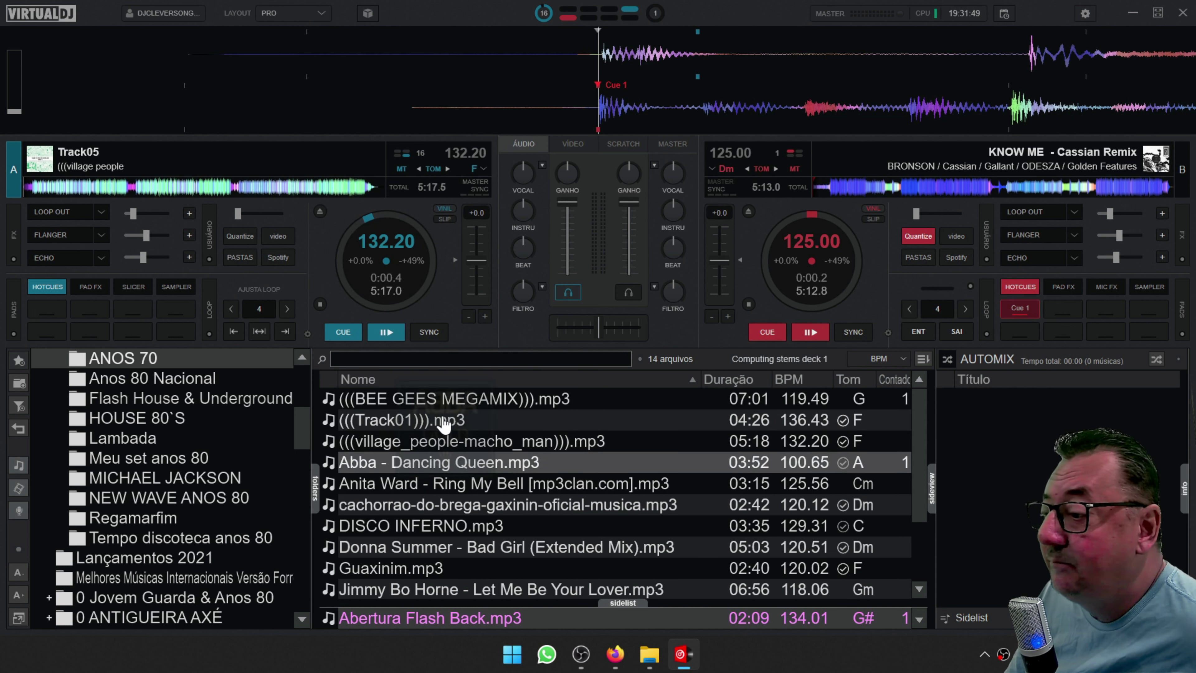
{"action": "left_click_drag", "start_coordinate": [443, 424], "coordinate": [403, 285]}
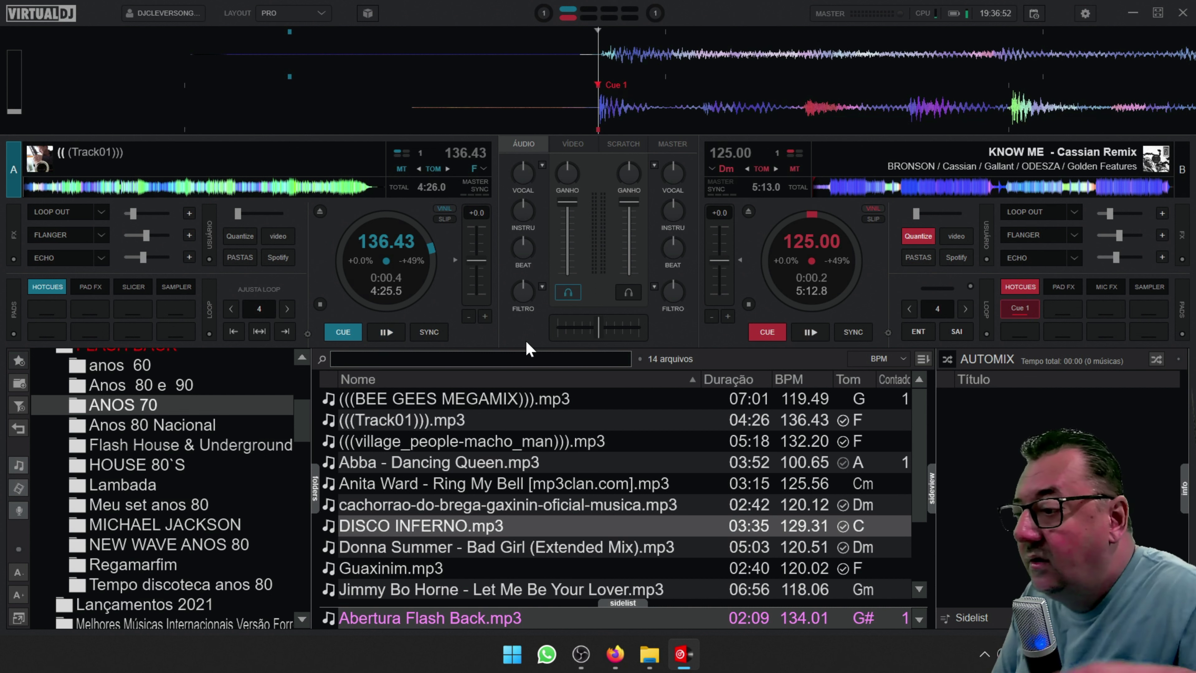
Look through the file names of the tracks in the ANOS 70 folder.
{"action": "scroll", "coordinate": [509, 452], "scroll_direction": "down", "scroll_amount": 4}
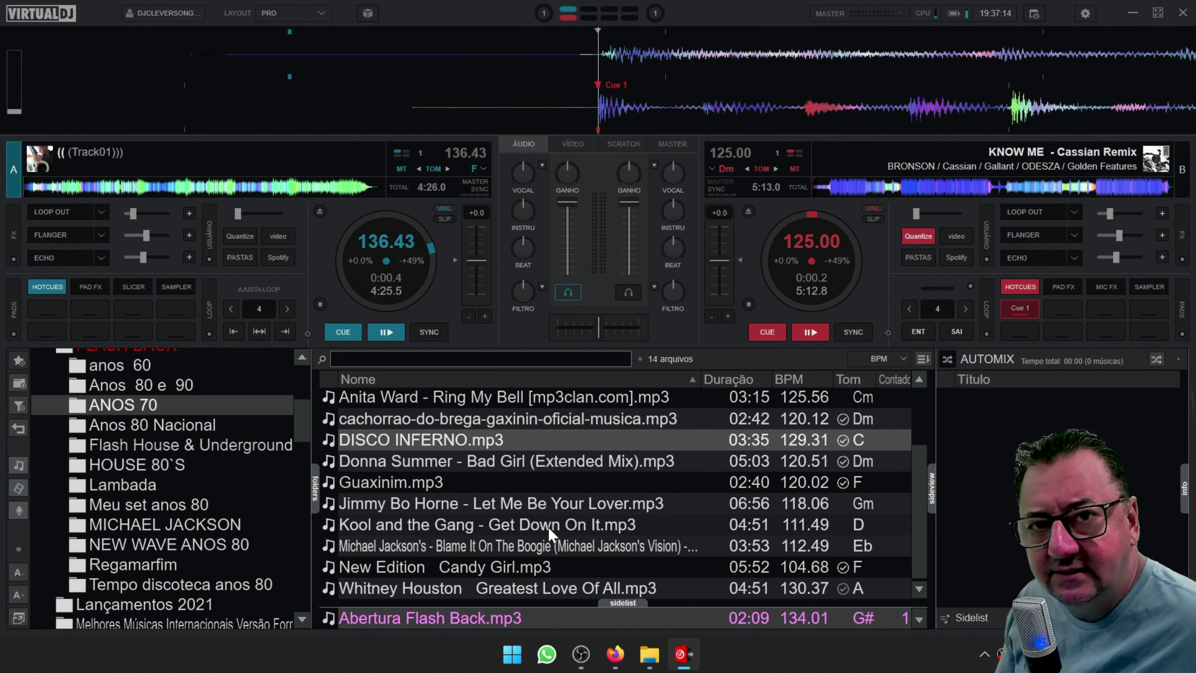
{"action": "scroll", "coordinate": [550, 533], "scroll_direction": "up", "scroll_amount": 2}
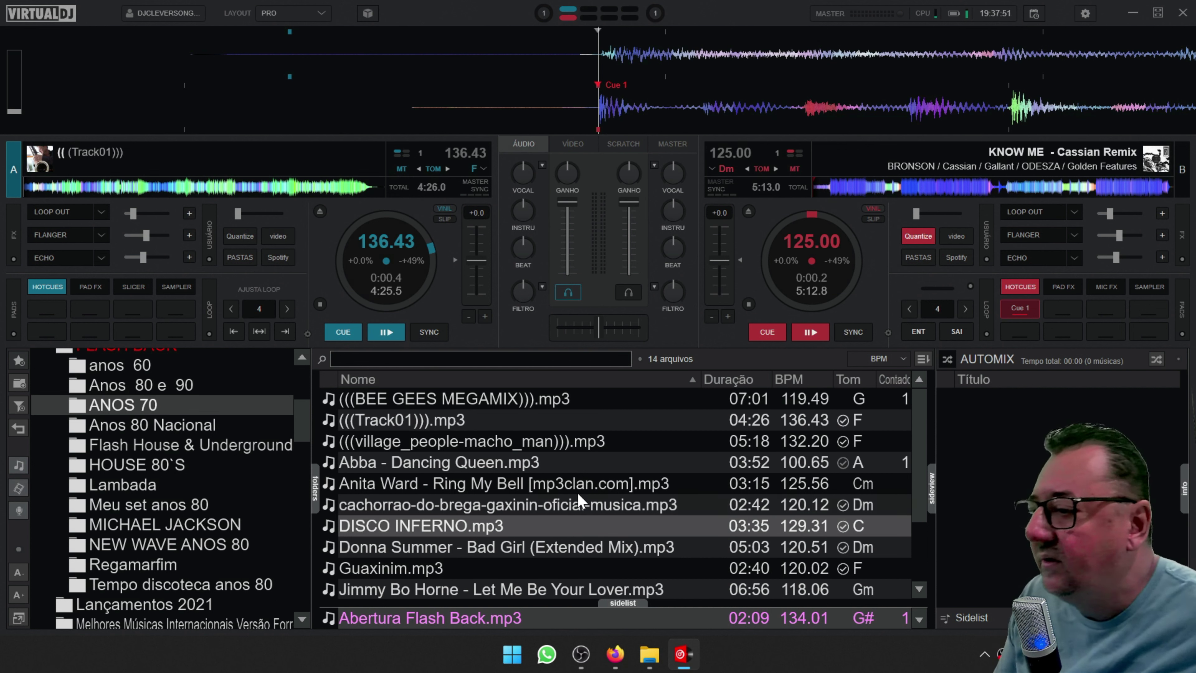
{"action": "scroll", "coordinate": [551, 525], "scroll_direction": "down", "scroll_amount": 2}
{"action": "scroll", "coordinate": [553, 527], "scroll_direction": "up", "scroll_amount": 2}
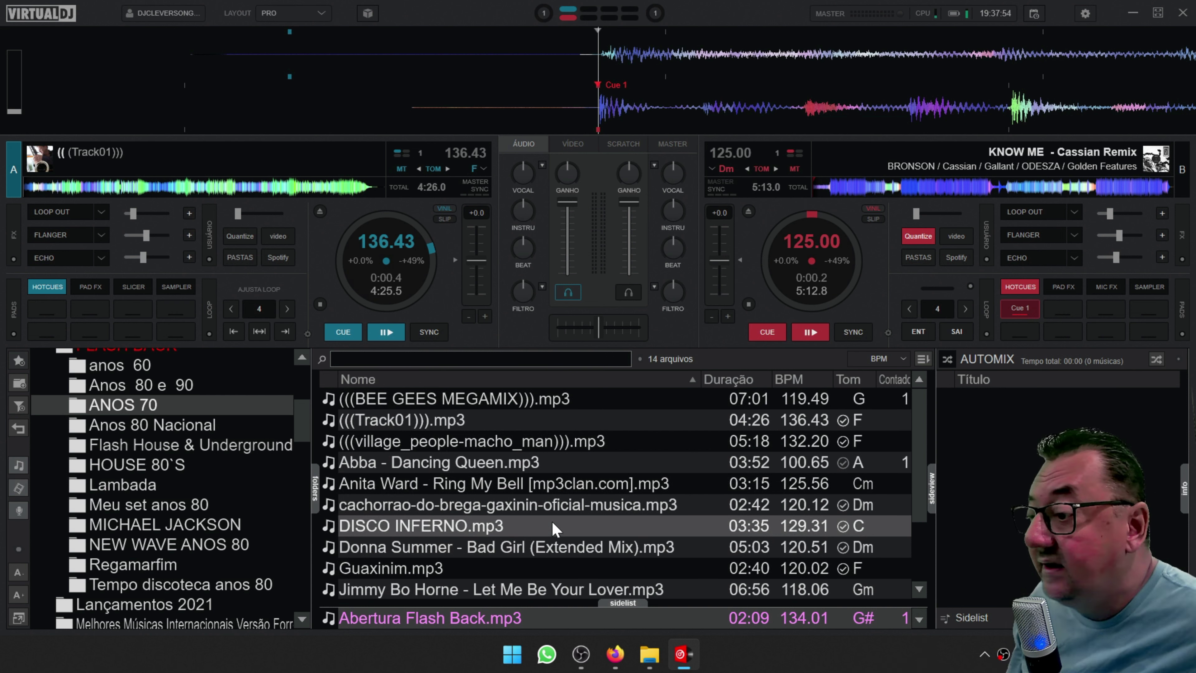
{"action": "scroll", "coordinate": [553, 528], "scroll_direction": "down", "scroll_amount": 2}
{"action": "scroll", "coordinate": [483, 557], "scroll_direction": "up", "scroll_amount": 2}
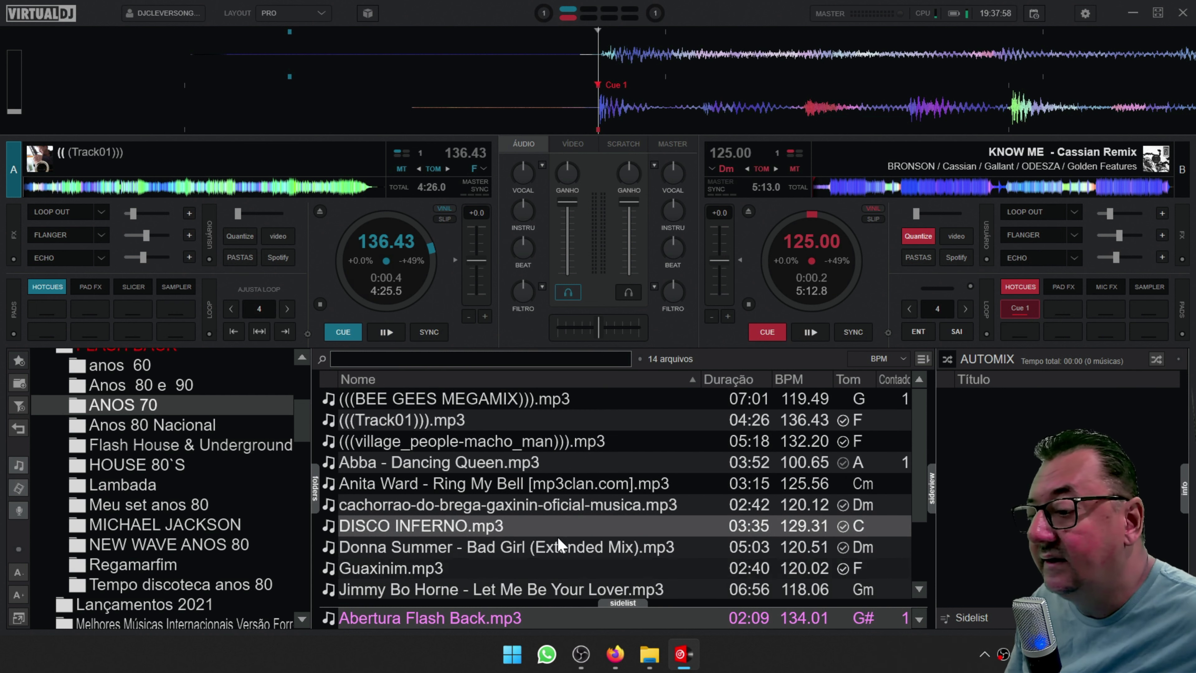
Switch to File Explorer and check the title, artist and album information of (((Track01))) in the ANOS 70 folder.
{"action": "left_click", "coordinate": [646, 658]}
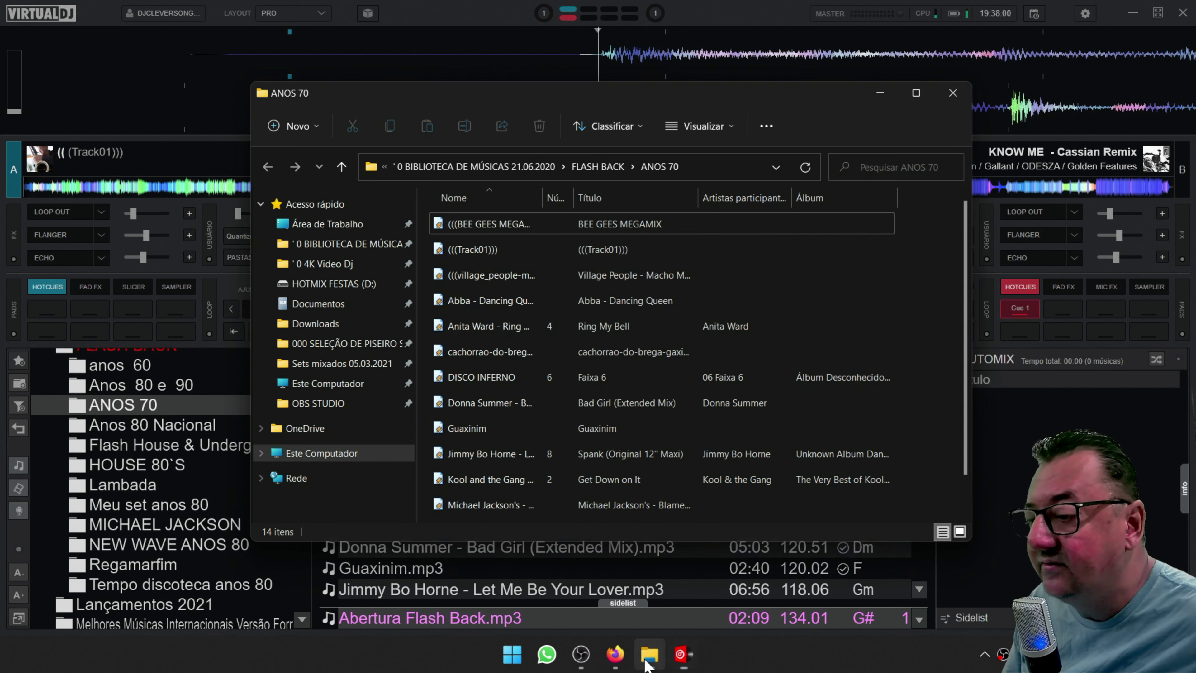
{"action": "left_click", "coordinate": [478, 254]}
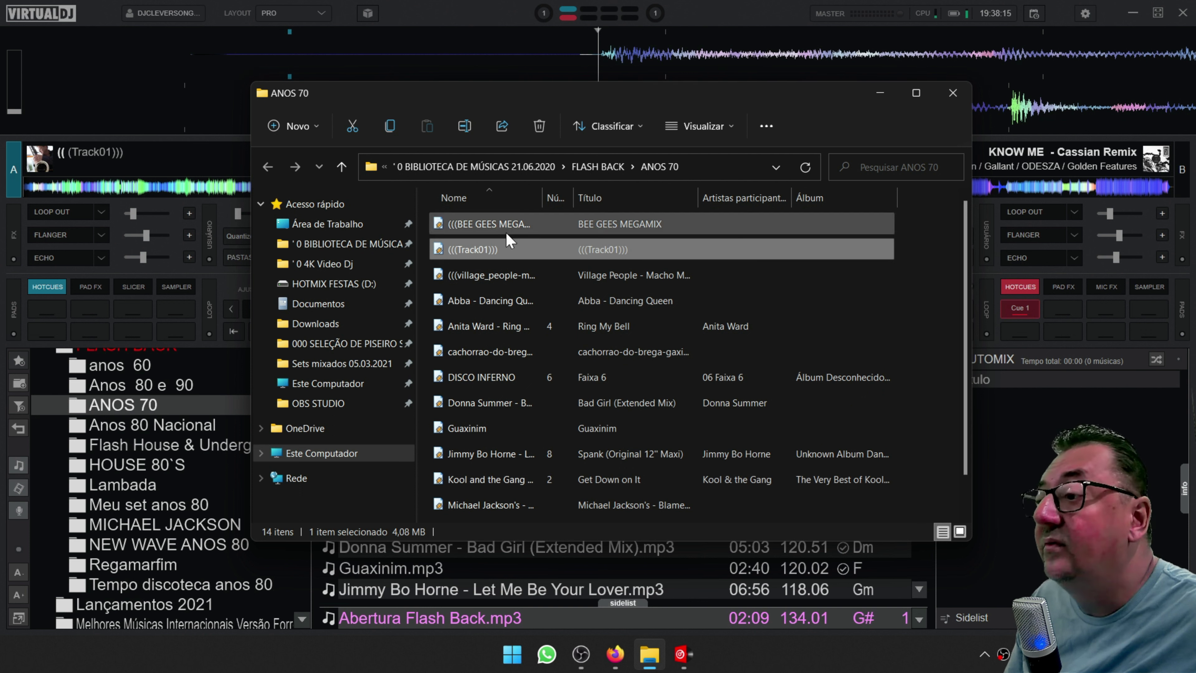
{"action": "left_click", "coordinate": [877, 95]}
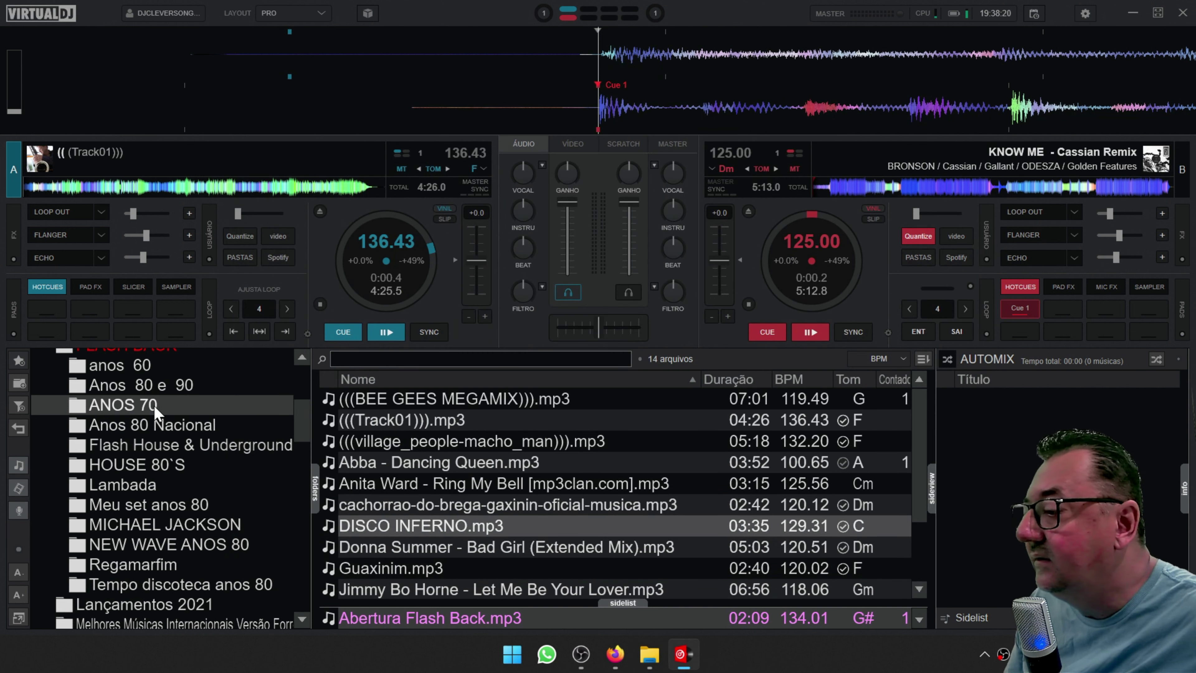
Load BEE GEES MEGAMIX from the ANOS 70 folder on deck A and add it to the Automix list.
{"action": "scroll", "coordinate": [471, 494], "scroll_direction": "down", "scroll_amount": 1}
{"action": "scroll", "coordinate": [471, 495], "scroll_direction": "up", "scroll_amount": 1}
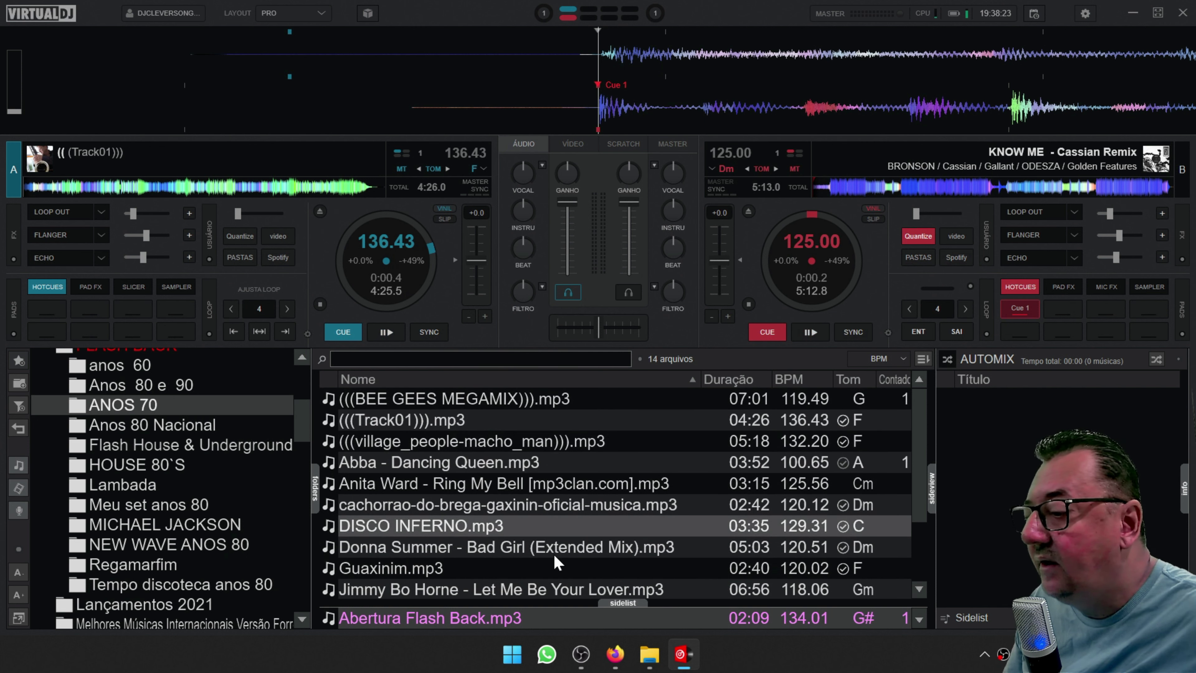
{"action": "left_click_drag", "start_coordinate": [438, 399], "coordinate": [414, 269]}
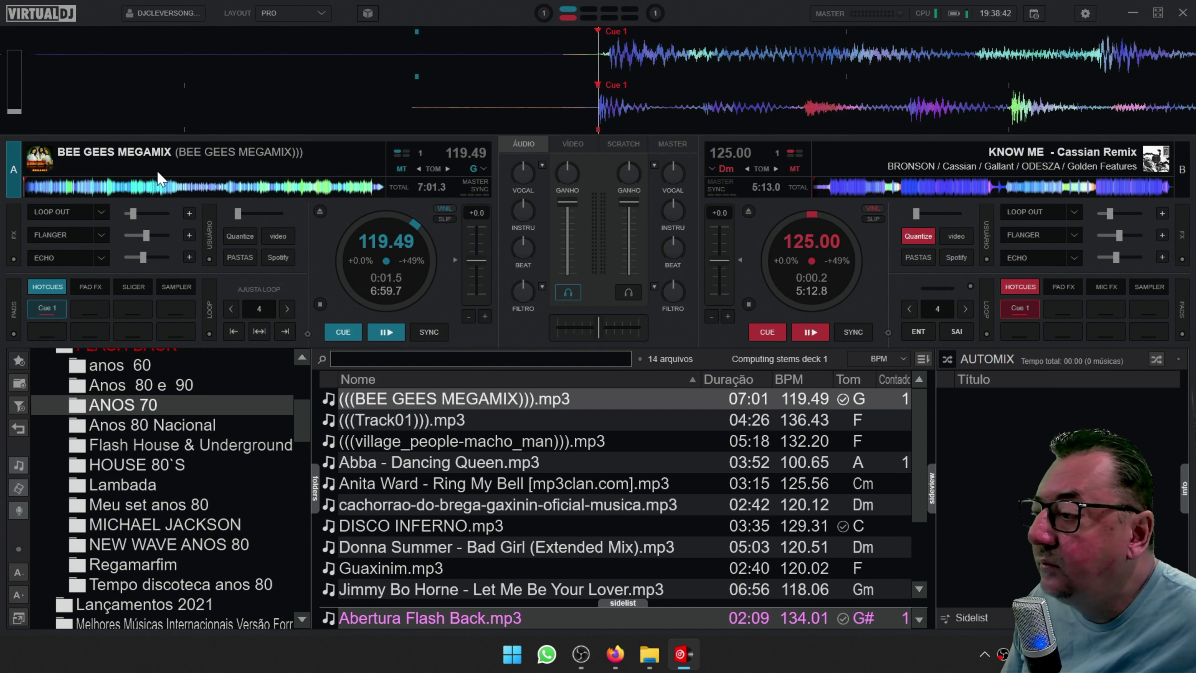
{"action": "left_click_drag", "start_coordinate": [160, 179], "coordinate": [1026, 447]}
Load village_people-macho_man, Dancing Queen, cachorrao-do-brega-gaxinin and Bad Girl in turn on deck A to compare their titles, artists and covers.
{"action": "left_click_drag", "start_coordinate": [471, 441], "coordinate": [414, 279]}
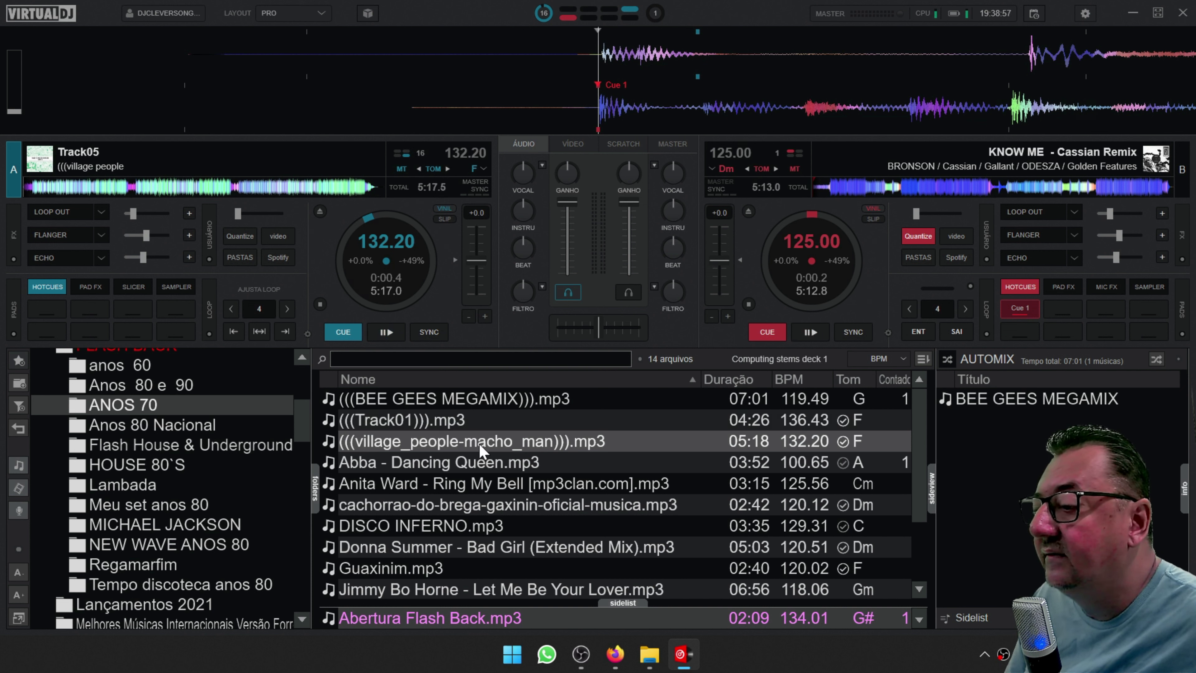
{"action": "left_click_drag", "start_coordinate": [471, 462], "coordinate": [71, 174]}
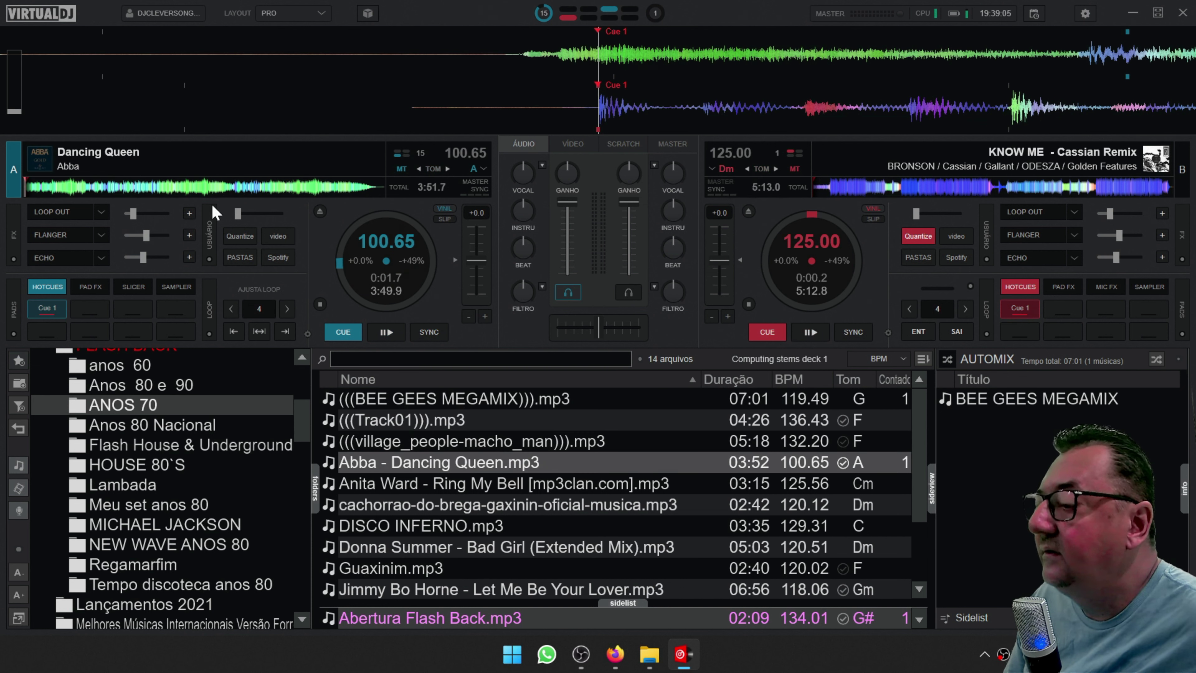
{"action": "left_click", "coordinate": [465, 485]}
{"action": "left_click_drag", "start_coordinate": [465, 493], "coordinate": [386, 273]}
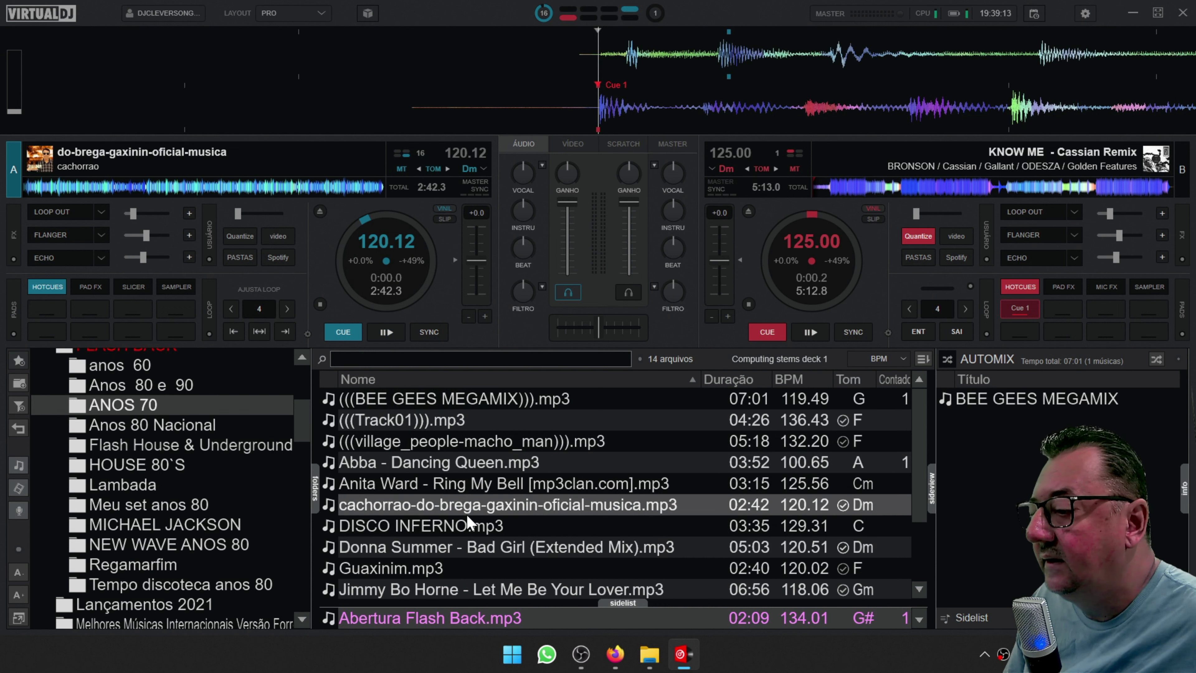
{"action": "left_click_drag", "start_coordinate": [396, 547], "coordinate": [396, 329]}
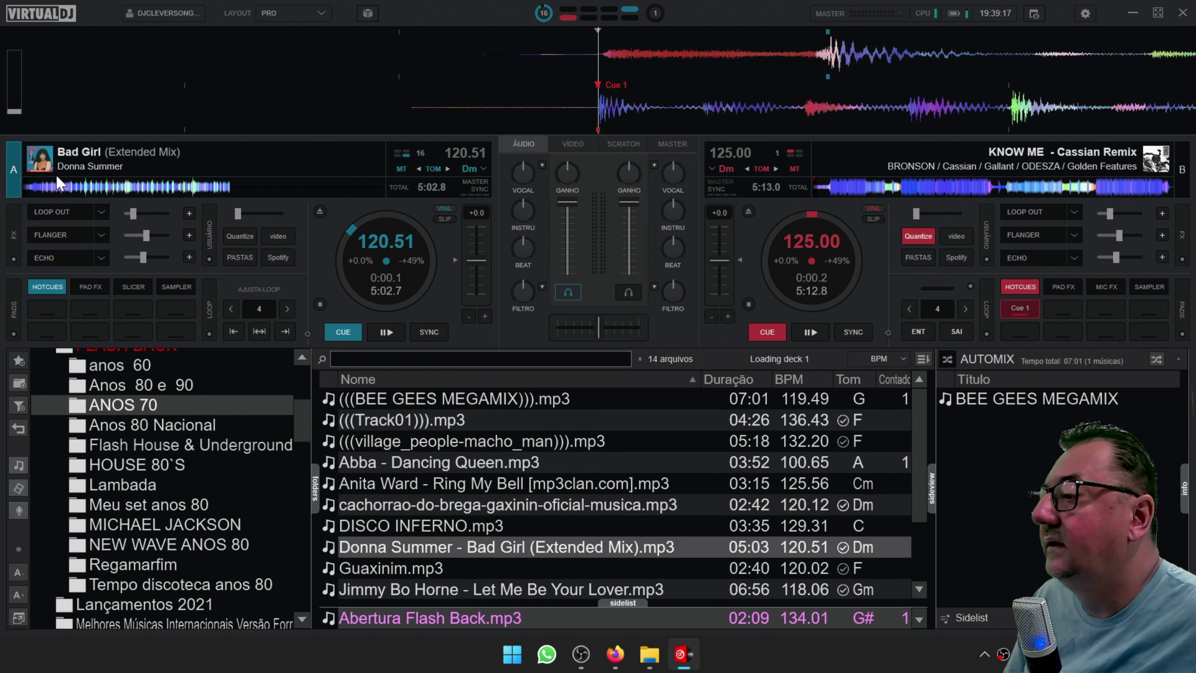
{"action": "scroll", "coordinate": [558, 547], "scroll_direction": "down", "scroll_amount": 2}
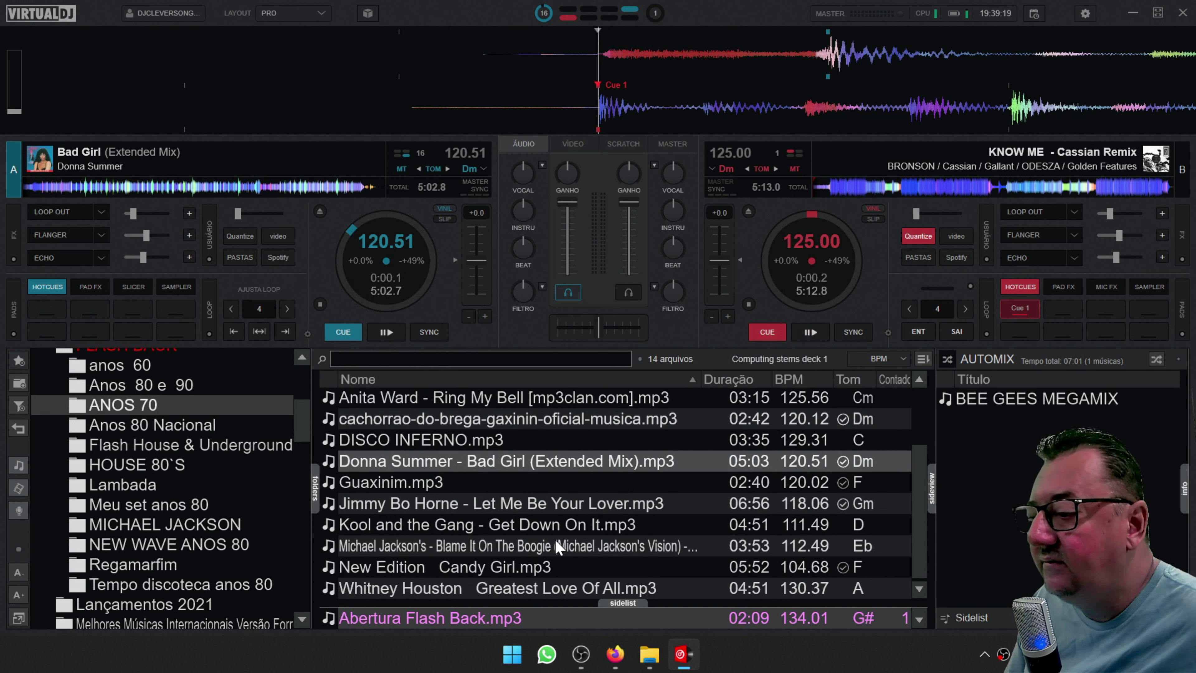
Switch to File Explorer and inspect the title and other tag details in the properties of (((Track01))).
{"action": "left_click", "coordinate": [649, 654]}
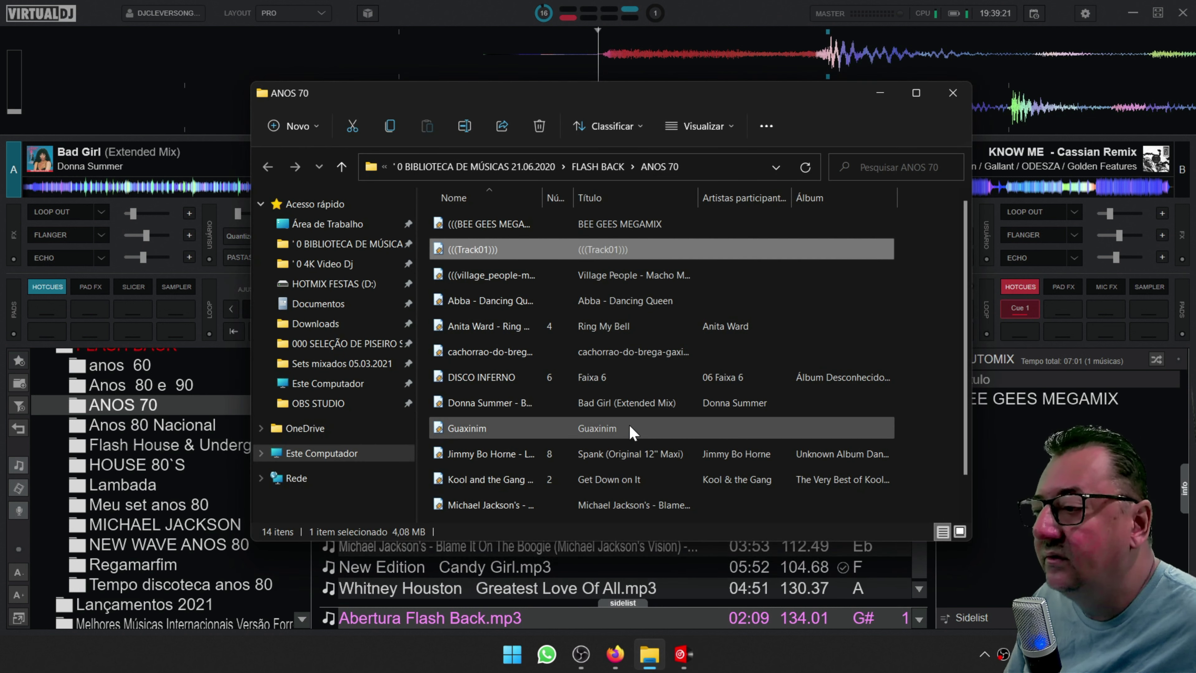
{"action": "right_click", "coordinate": [487, 245]}
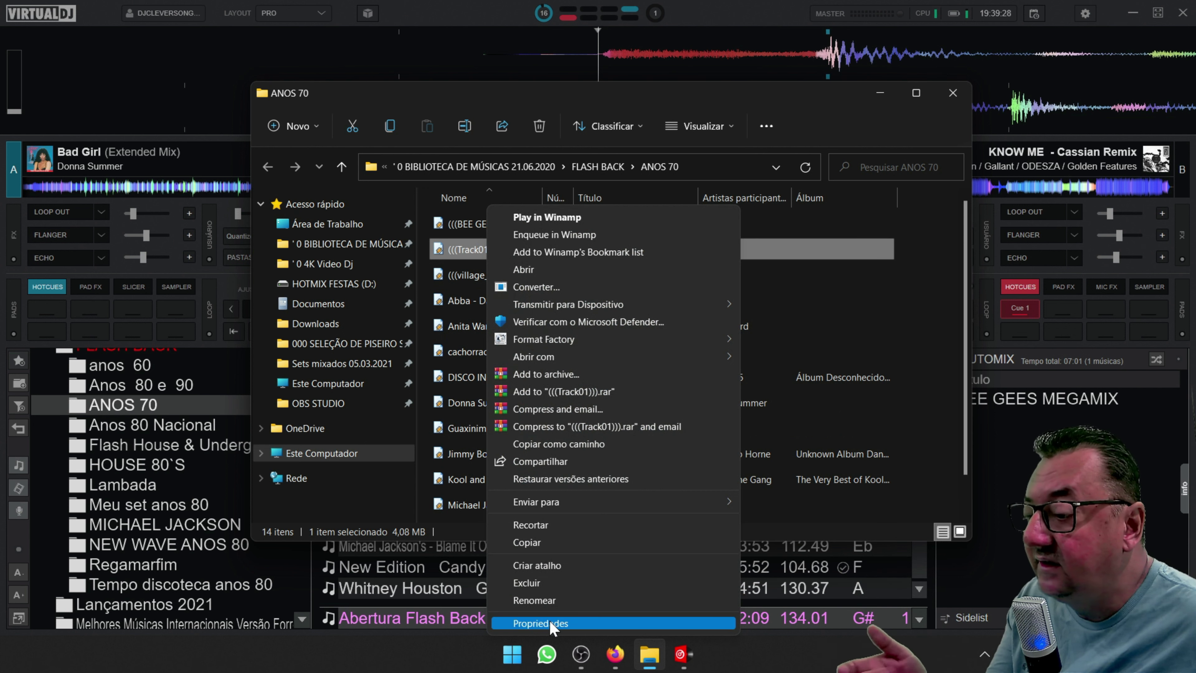
{"action": "left_click", "coordinate": [541, 623]}
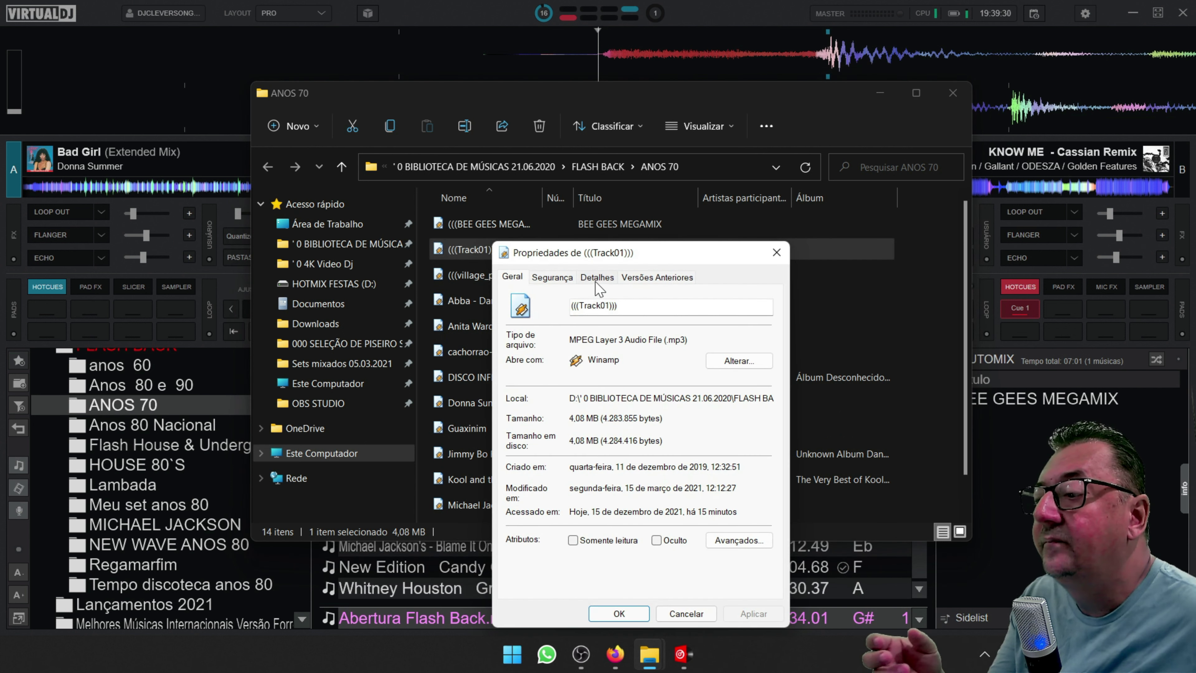
{"action": "left_click", "coordinate": [597, 278]}
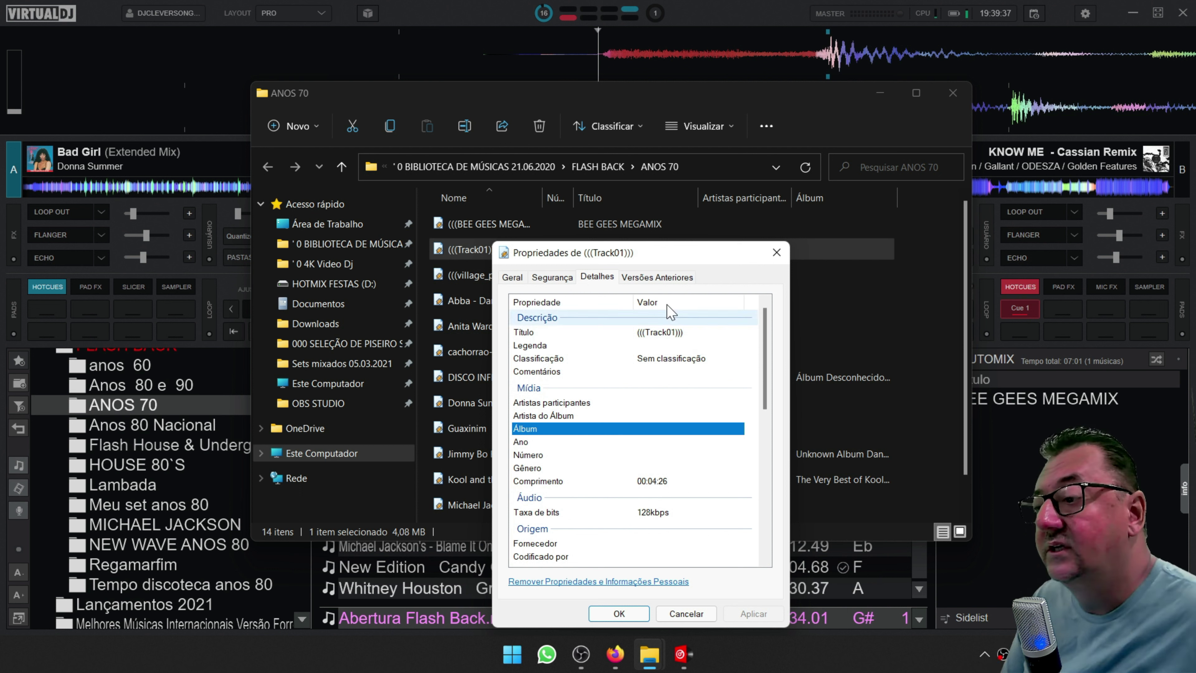
{"action": "left_click", "coordinate": [667, 333]}
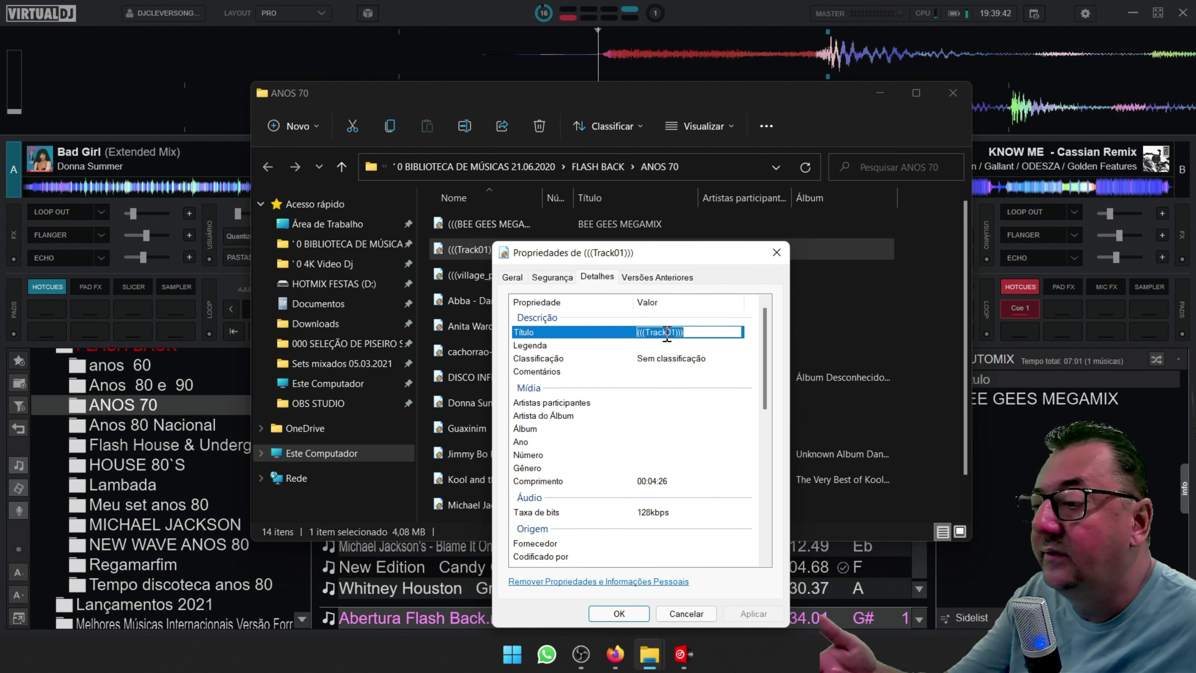
{"action": "key", "text": "Return"}
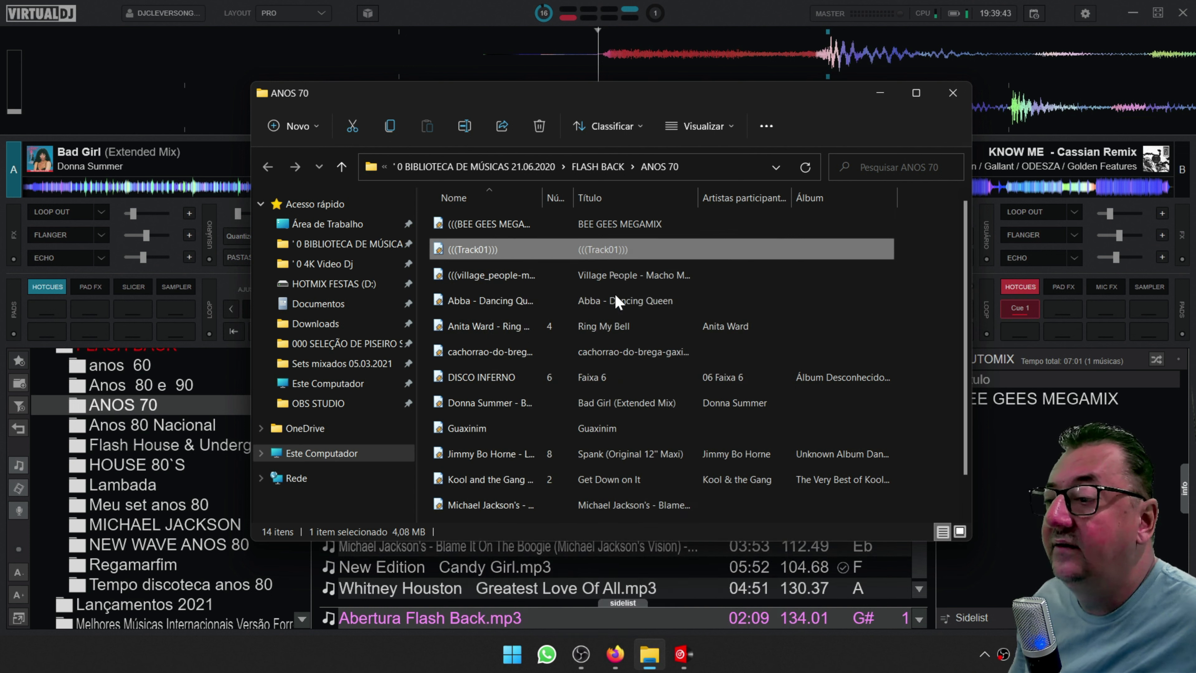
{"action": "left_click", "coordinate": [953, 93]}
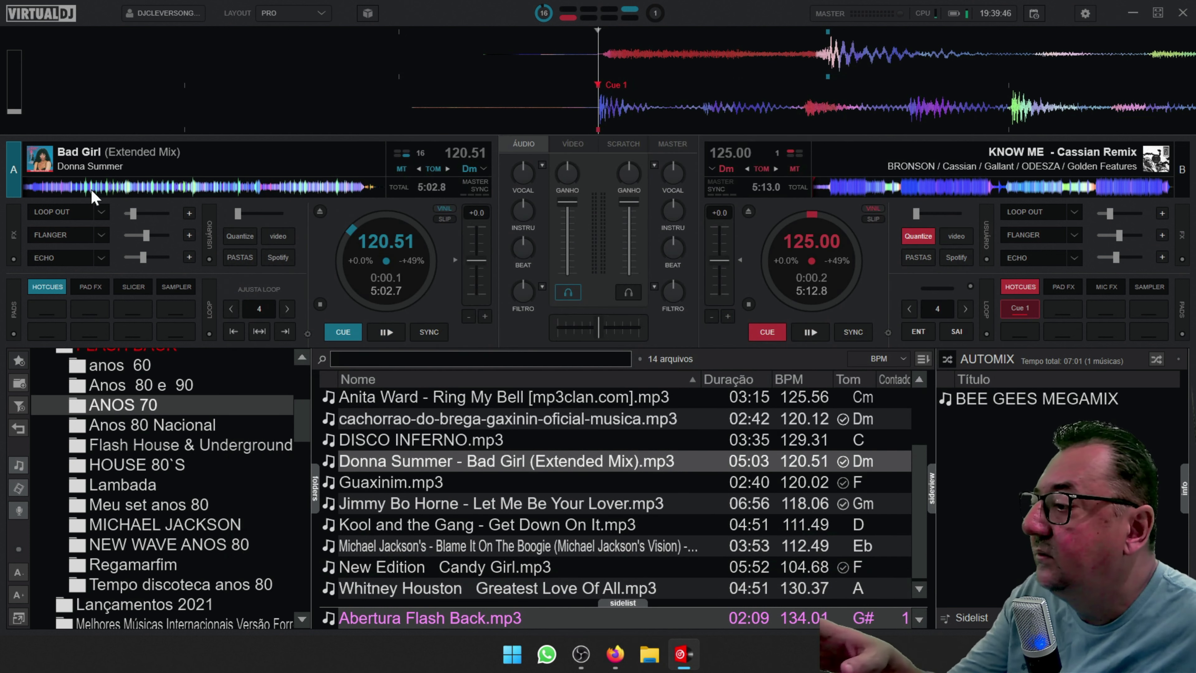
Load Jimmy Bo Horne - Let Me Be Your Lover on deck A.
{"action": "left_click_drag", "start_coordinate": [400, 503], "coordinate": [349, 278]}
{"action": "scroll", "coordinate": [471, 495], "scroll_direction": "up", "scroll_amount": 2}
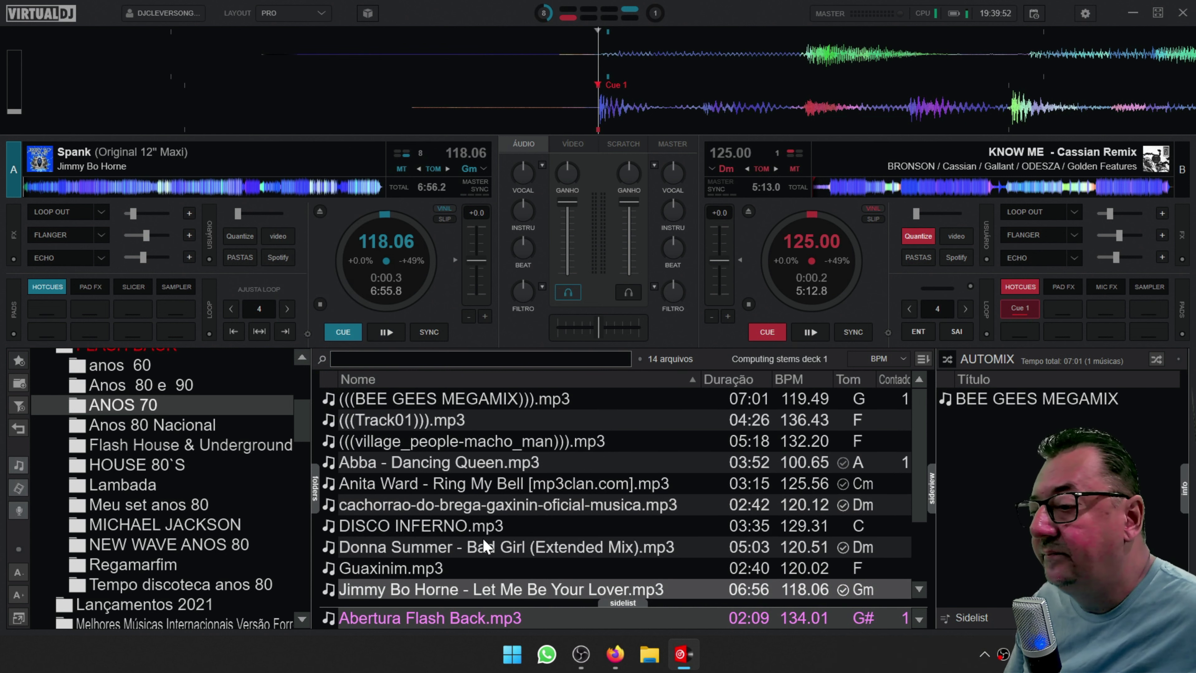